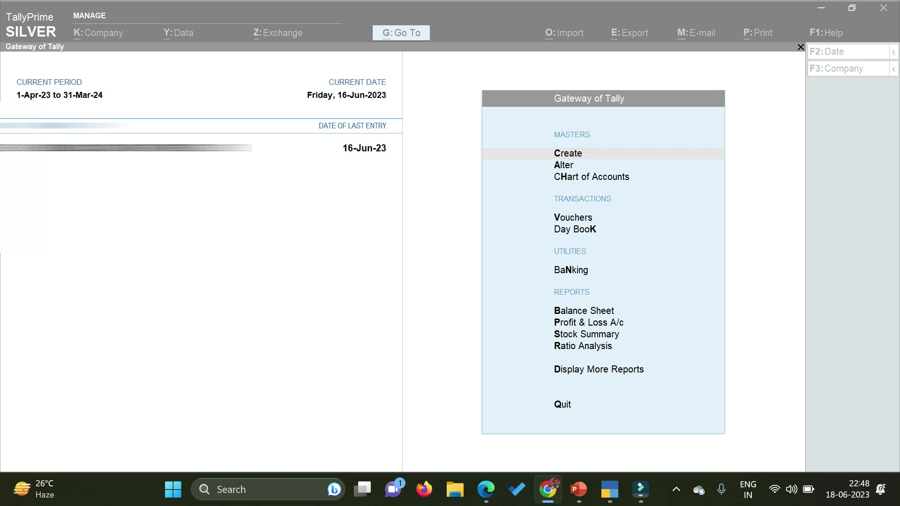
Open the list of voucher types for alteration.
{"action": "left_click", "coordinate": [364, 235]}
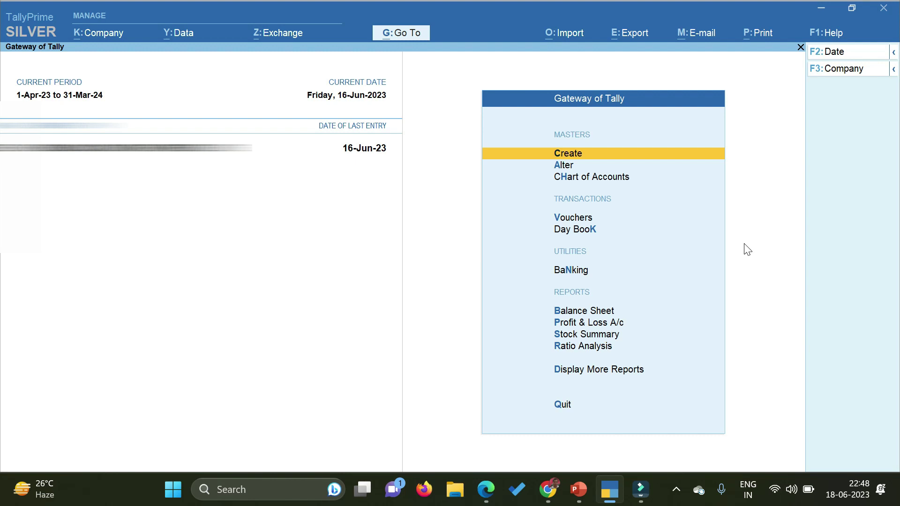
{"action": "key", "text": "Down"}
{"action": "key", "text": "Return"}
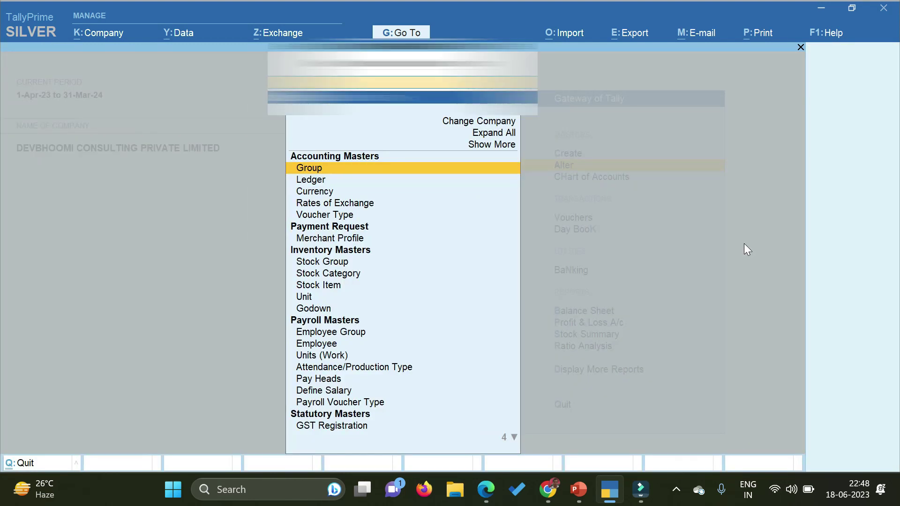
{"action": "key", "text": "Down"}
{"action": "key", "text": "Down"}
{"action": "key", "text": "Down"}
{"action": "key", "text": "Down"}
{"action": "key", "text": "Return"}
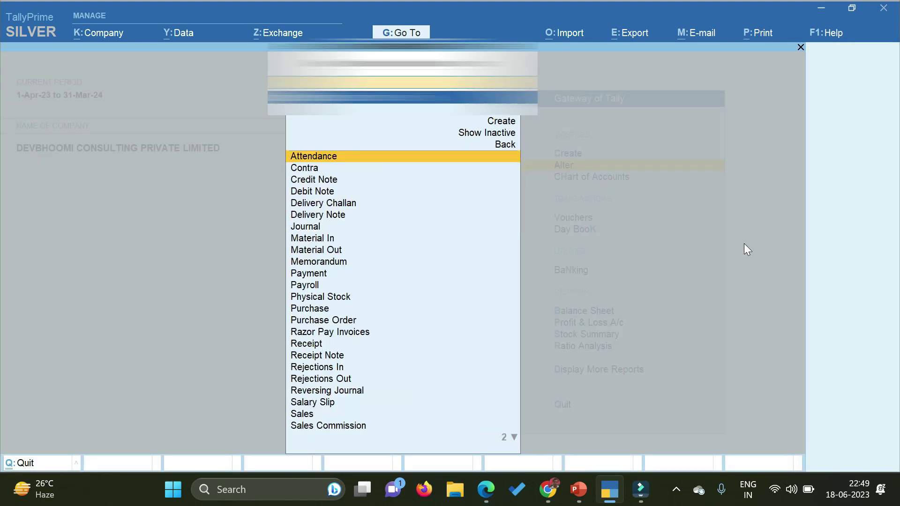
Open the Sales voucher type, review its voucher numbering method and insertion/deletion behaviour, and return to the Gateway of Tally.
{"action": "type", "text": "sa"}
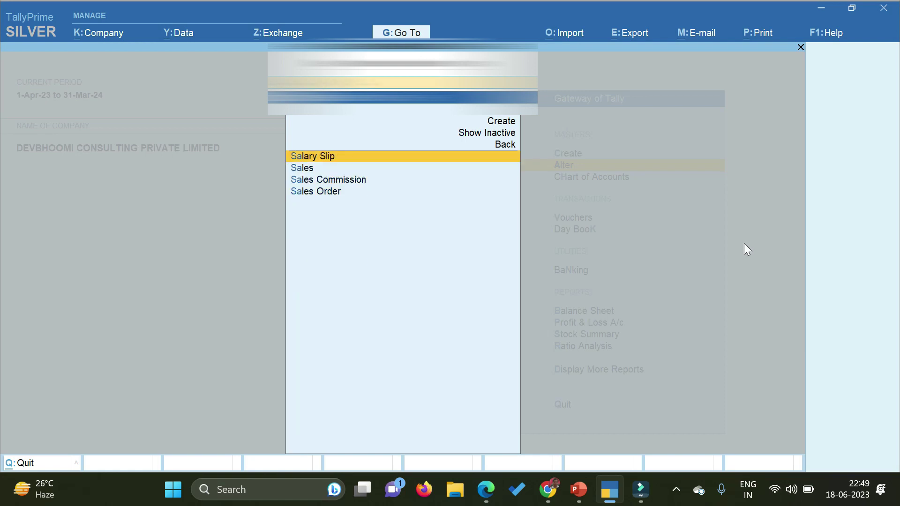
{"action": "key", "text": "Down"}
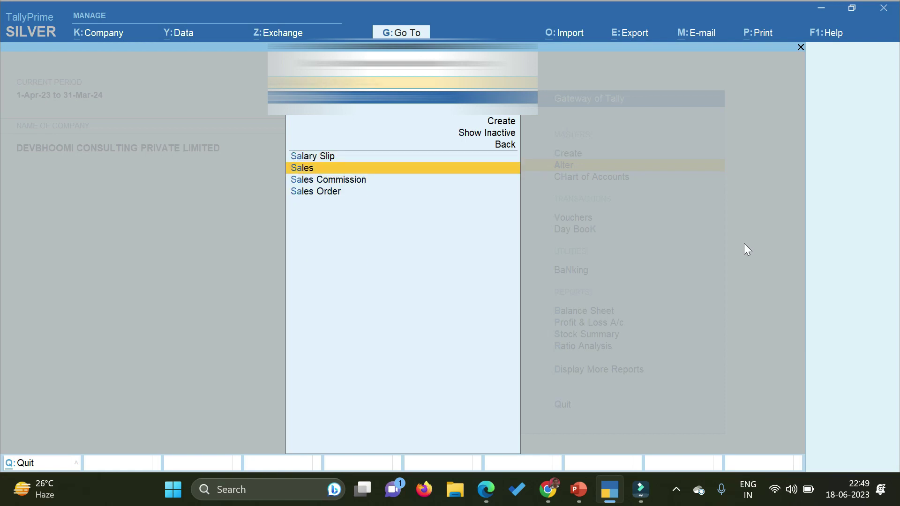
{"action": "key", "text": "Return"}
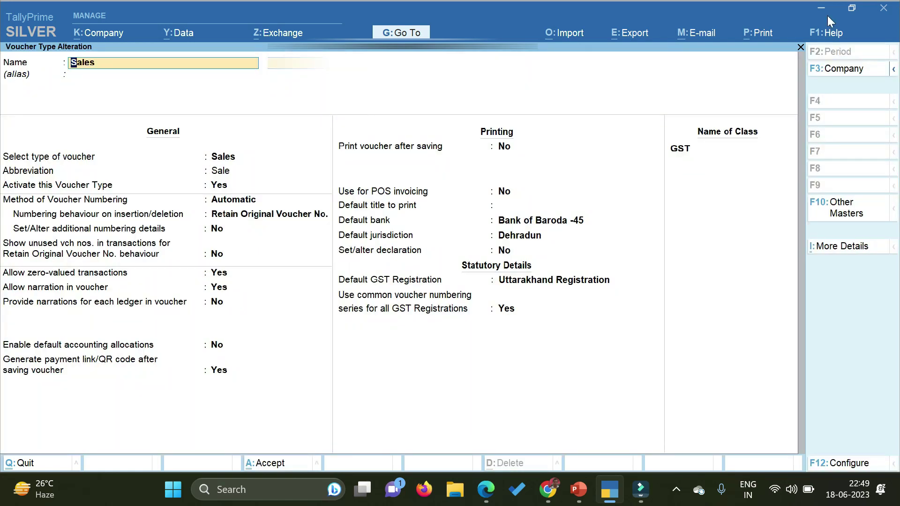
{"action": "key", "text": "ctrl"}
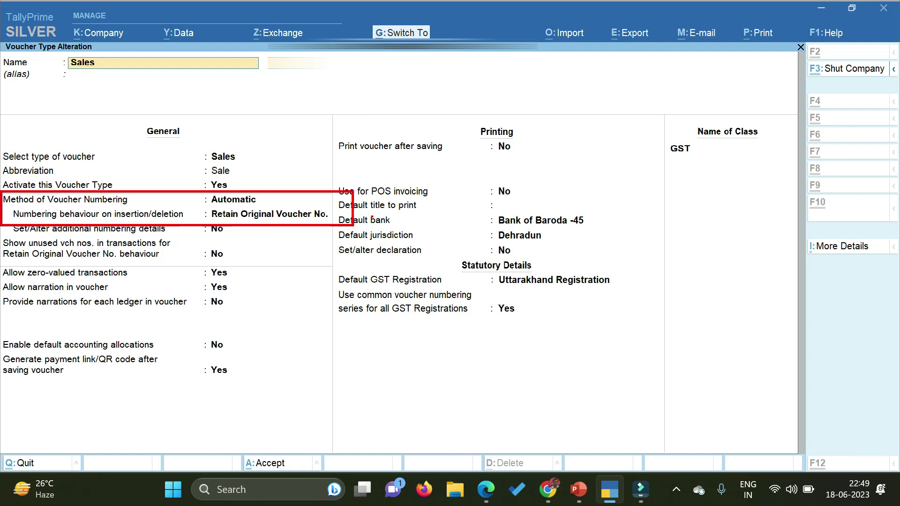
{"action": "left_click_drag", "start_coordinate": [353, 210], "coordinate": [529, 211]}
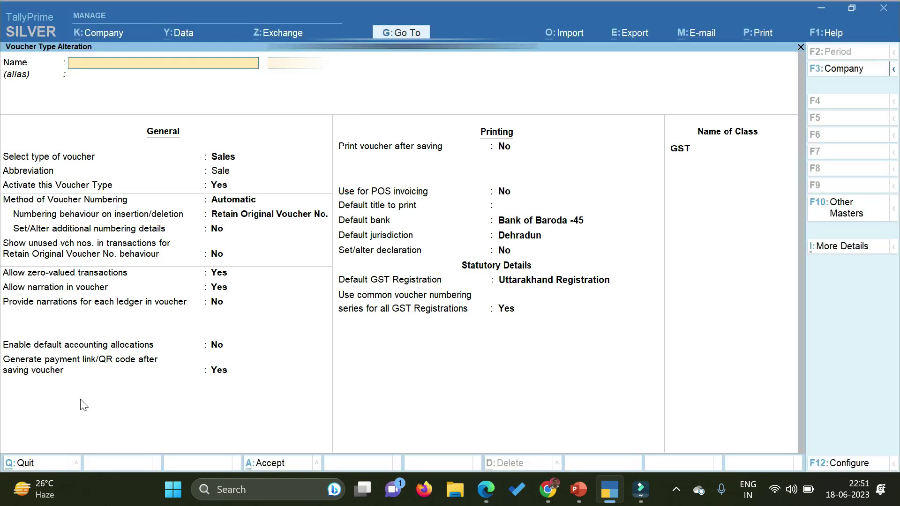
{"action": "key", "text": "Escape"}
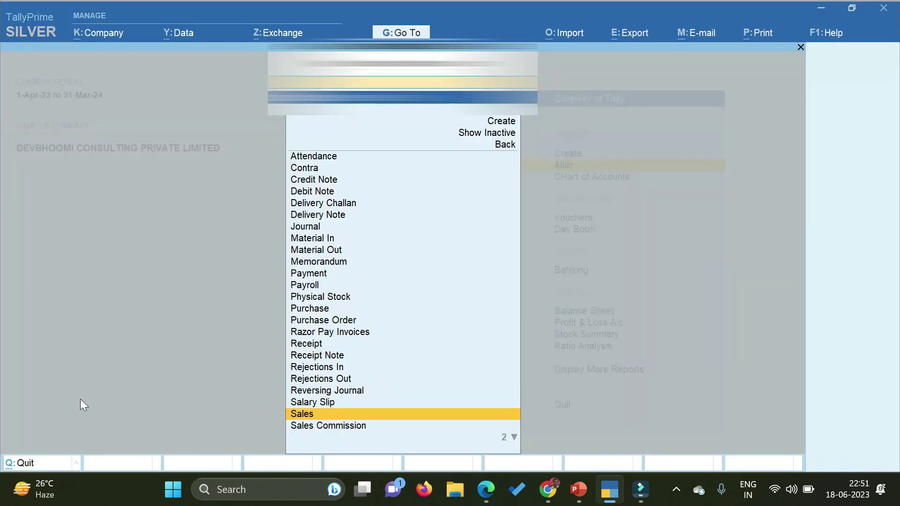
{"action": "key", "text": "Escape"}
{"action": "key", "text": "Escape"}
{"action": "key", "text": "Up"}
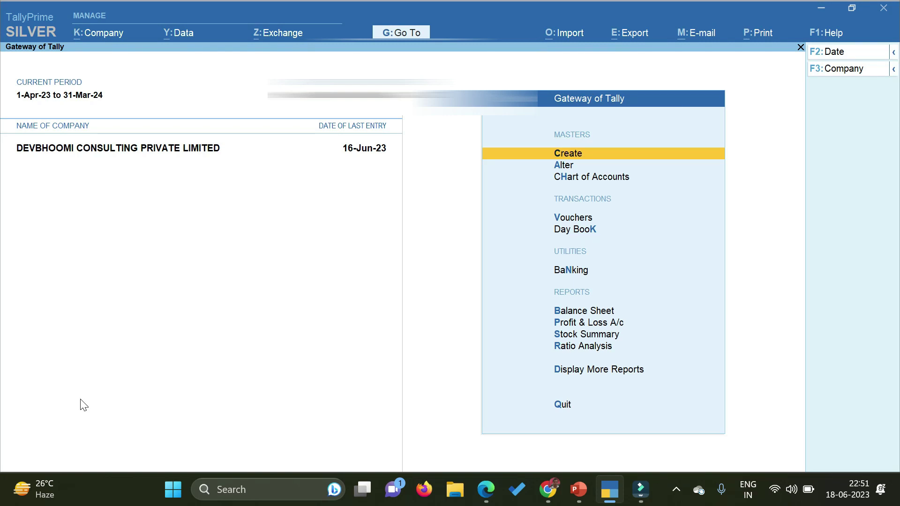
Open the list of June sales vouchers from the Sales Register.
{"action": "key", "text": "d"}
{"action": "key", "text": "o"}
{"action": "key", "text": "s"}
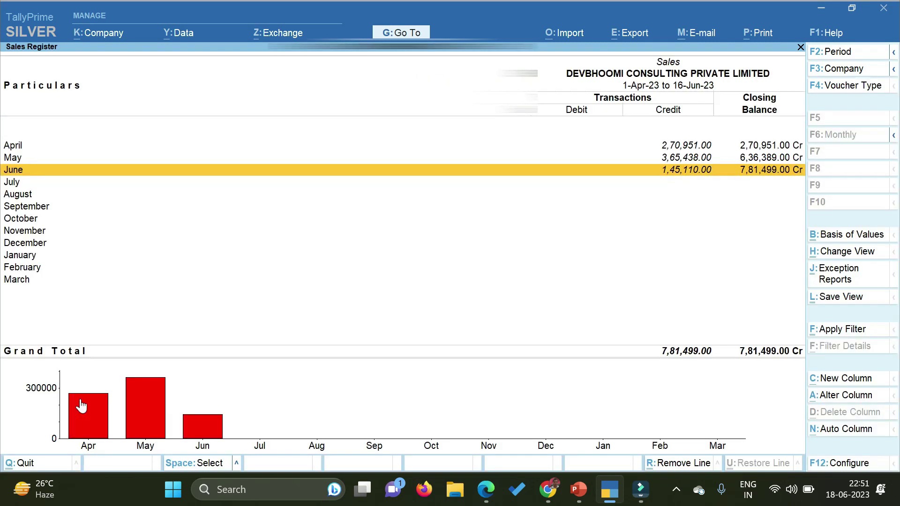
{"action": "key", "text": "Return"}
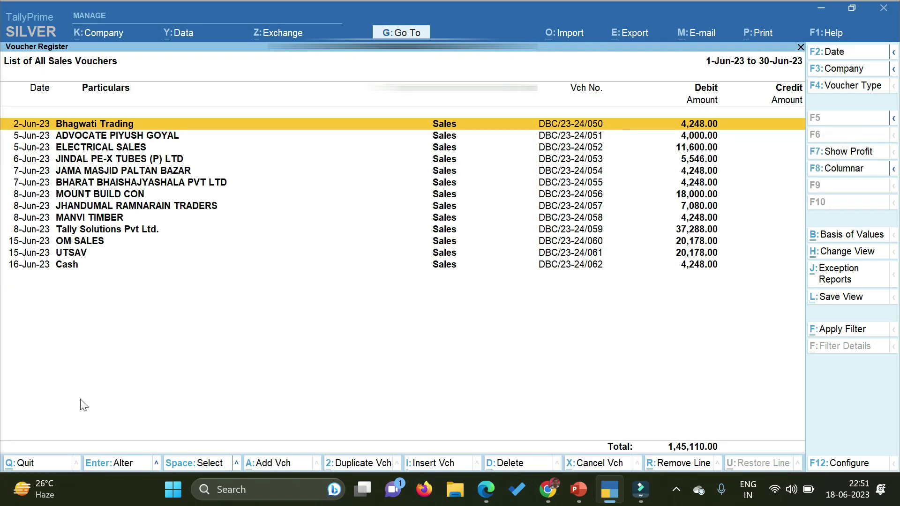
Delete the 8-Jun-23 sales voucher for MOUNT BUILD CON and return to the Gateway of Tally.
{"action": "key", "text": "Down"}
{"action": "key", "text": "Down"}
{"action": "key", "text": "Down"}
{"action": "key", "text": "Down"}
{"action": "key", "text": "Down"}
{"action": "key", "text": "Down"}
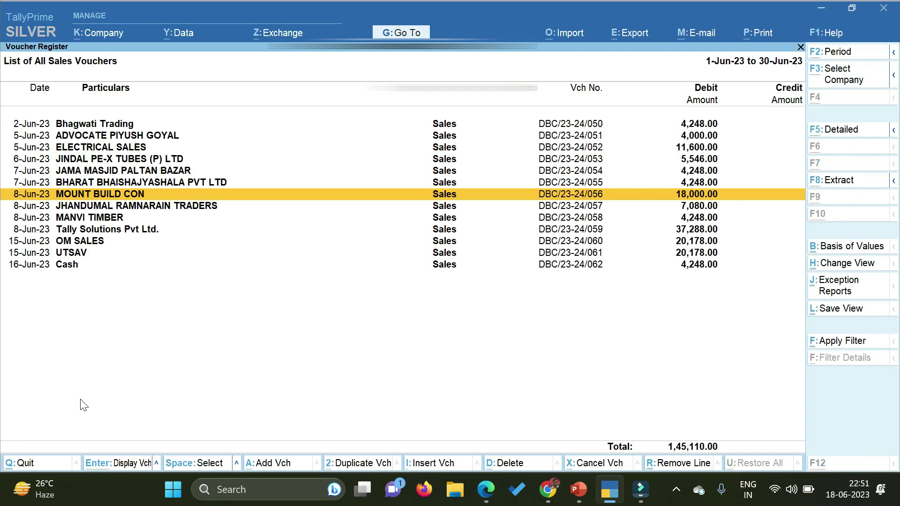
{"action": "key", "text": "alt+d"}
{"action": "key", "text": "y"}
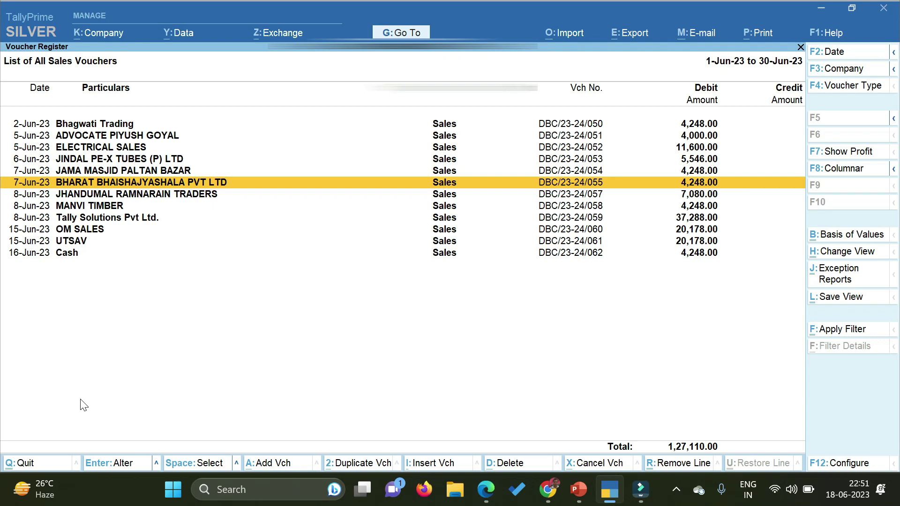
{"action": "key", "text": "Escape"}
{"action": "key", "text": "Escape"}
{"action": "key", "text": "Escape"}
{"action": "key", "text": "Escape"}
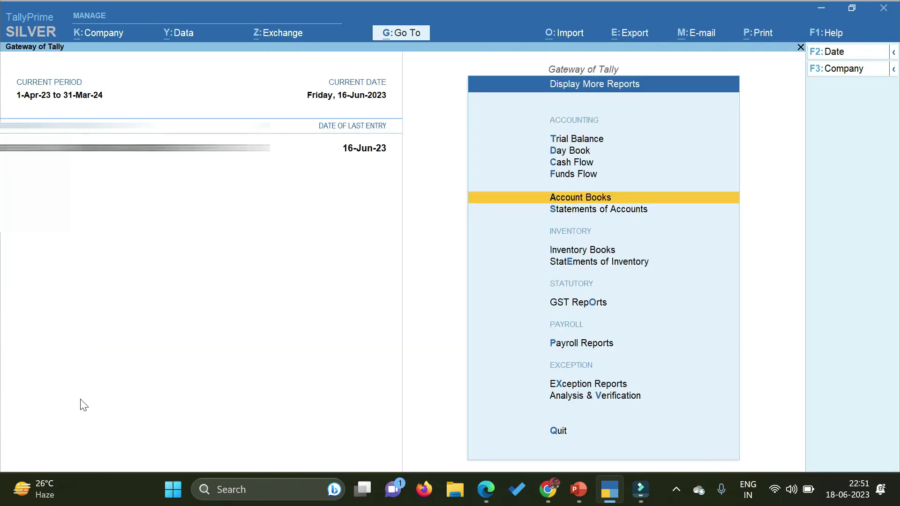
{"action": "key", "text": "Escape"}
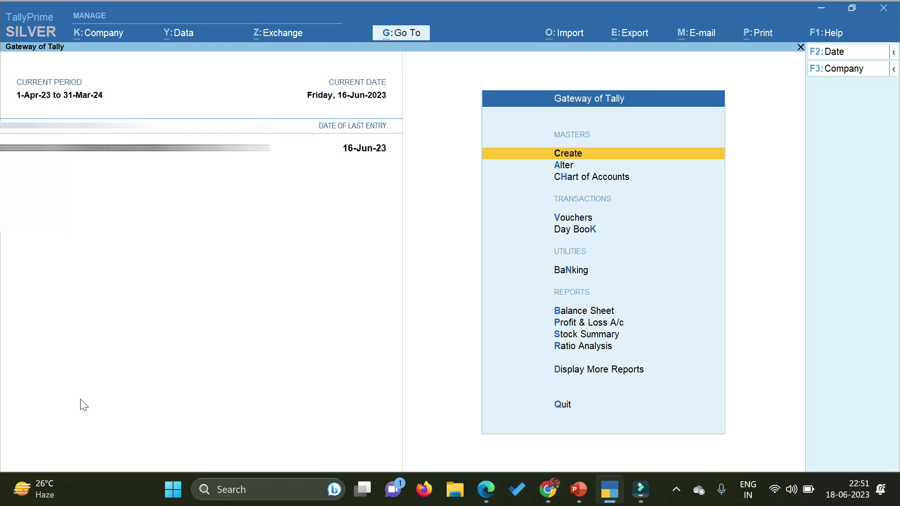
Reopen the June sales voucher list through the Sales Register.
{"action": "key", "text": "d"}
{"action": "key", "text": "a"}
{"action": "key", "text": "s"}
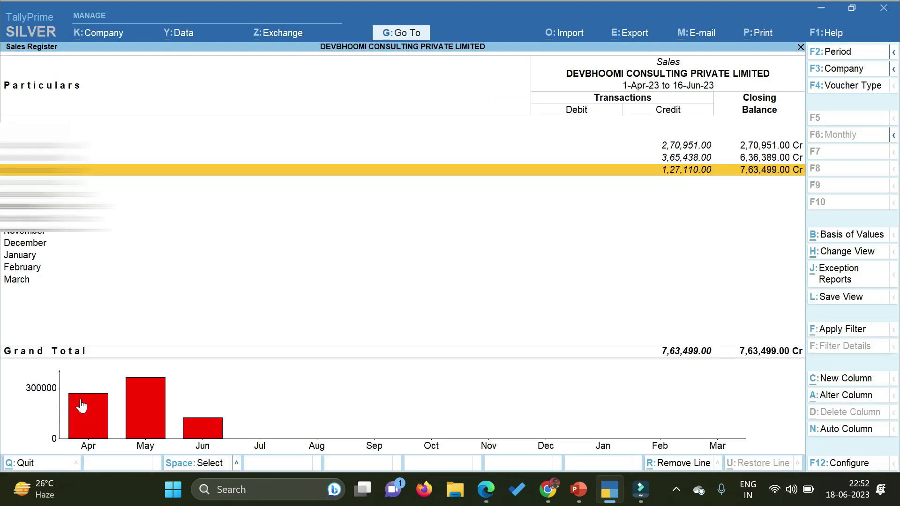
{"action": "key", "text": "Return"}
Examine the June sales voucher numbers around the deleted entry and at the end of the list, and exit the register.
{"action": "key", "text": "Down"}
{"action": "key", "text": "Down"}
{"action": "key", "text": "Down"}
{"action": "key", "text": "Down"}
{"action": "key", "text": "Down"}
{"action": "key", "text": "Down"}
{"action": "key", "text": "Down"}
{"action": "key", "text": "Down"}
{"action": "key", "text": "Down"}
{"action": "key", "text": "Down"}
{"action": "key", "text": "Down"}
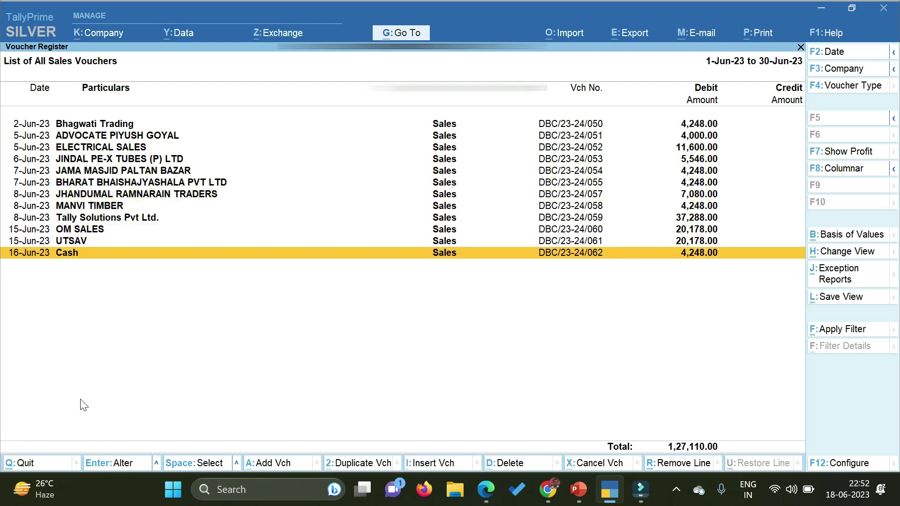
{"action": "key", "text": "Up"}
{"action": "key", "text": "Up"}
{"action": "key", "text": "Up"}
{"action": "key", "text": "Up"}
{"action": "key", "text": "Up"}
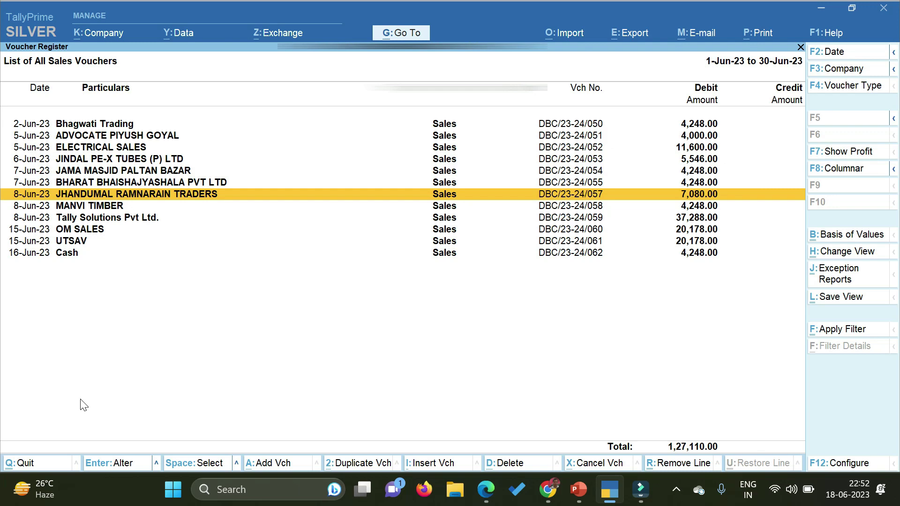
{"action": "key", "text": "Escape"}
{"action": "key", "text": "Escape"}
{"action": "key", "text": "Escape"}
{"action": "key", "text": "Escape"}
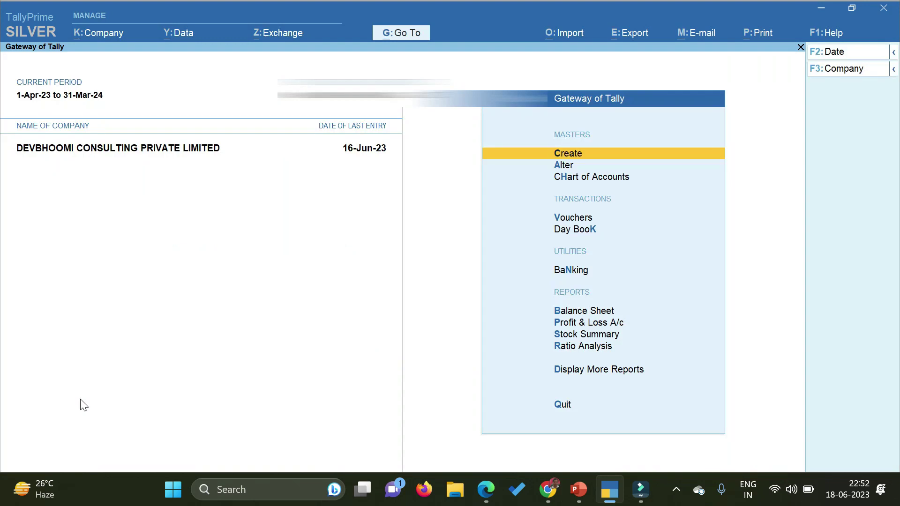
Start a sales voucher dated 1-May-23 for A 2 Z INFRABUILD PVT LTD. and check its automatically assigned voucher number.
{"action": "key", "text": "v"}
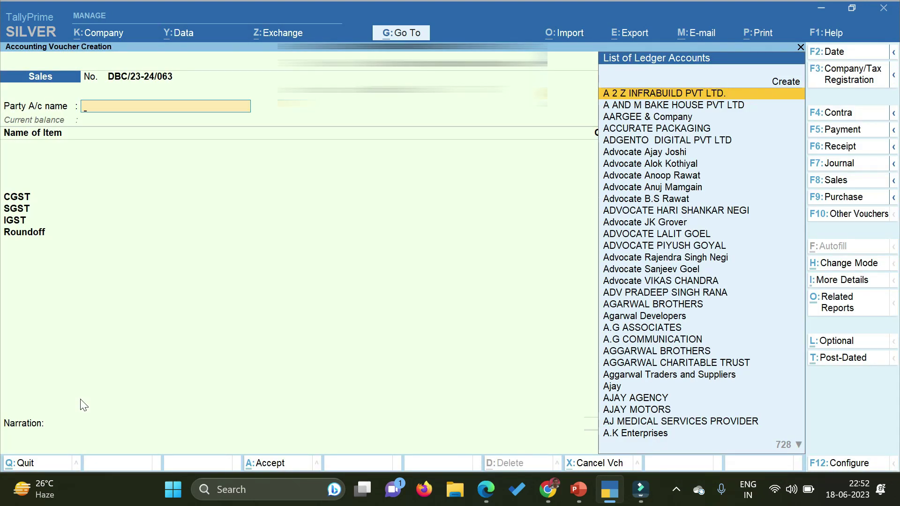
{"action": "key", "text": "F2"}
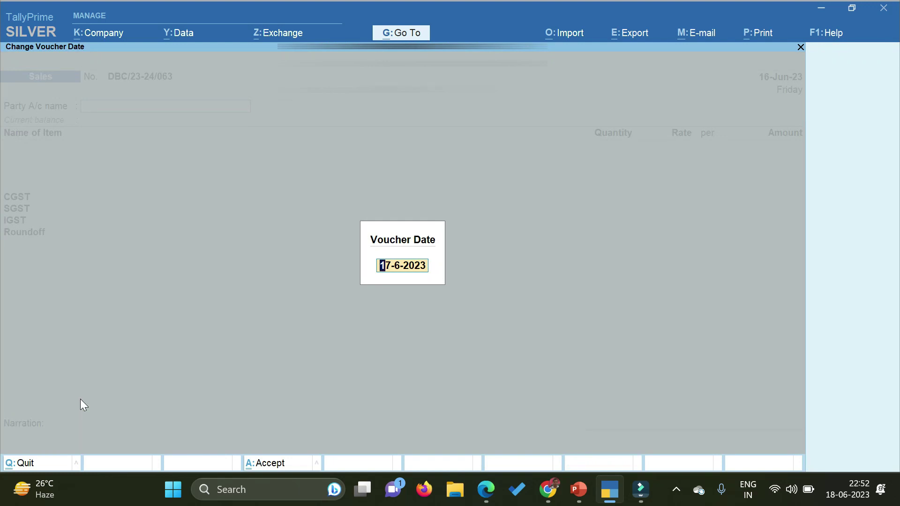
{"action": "type", "text": "15"}
{"action": "key", "text": "Return"}
{"action": "key", "text": "Return"}
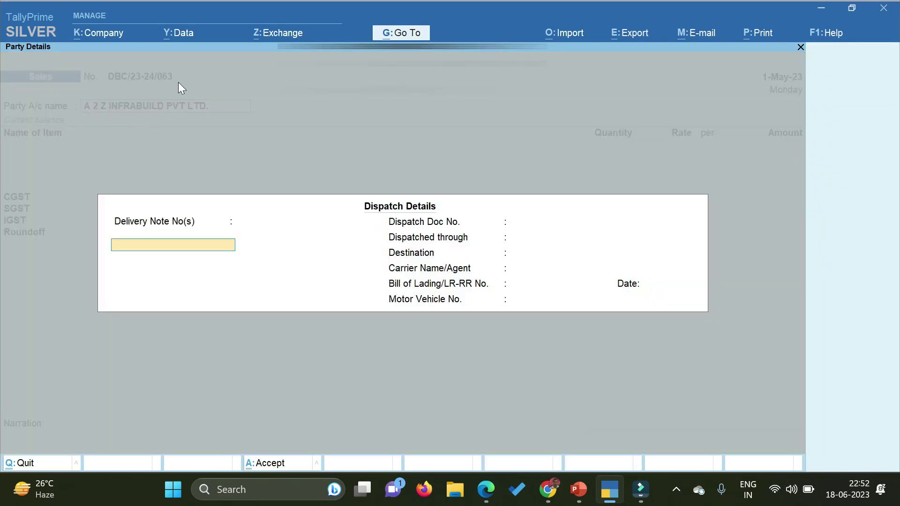
{"action": "key", "text": "Escape"}
{"action": "key", "text": "y"}
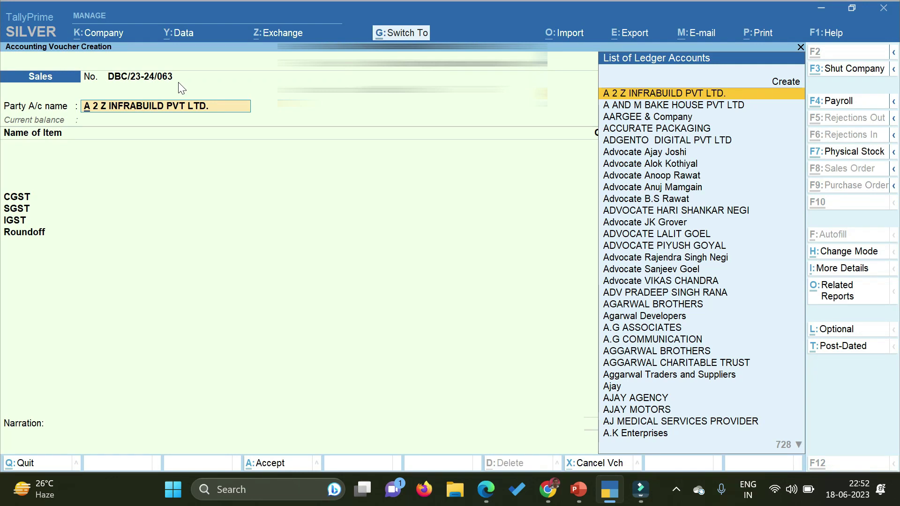
{"action": "key", "text": "ctrl"}
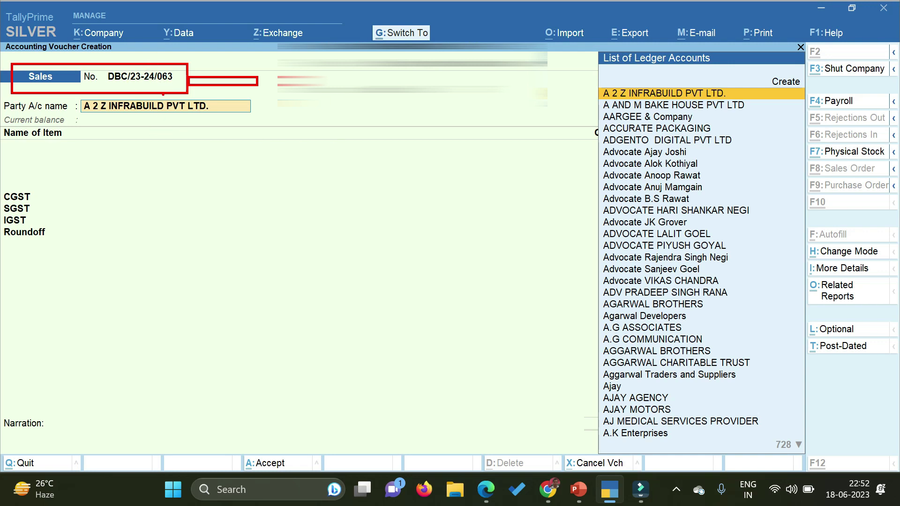
{"action": "key", "text": "Escape"}
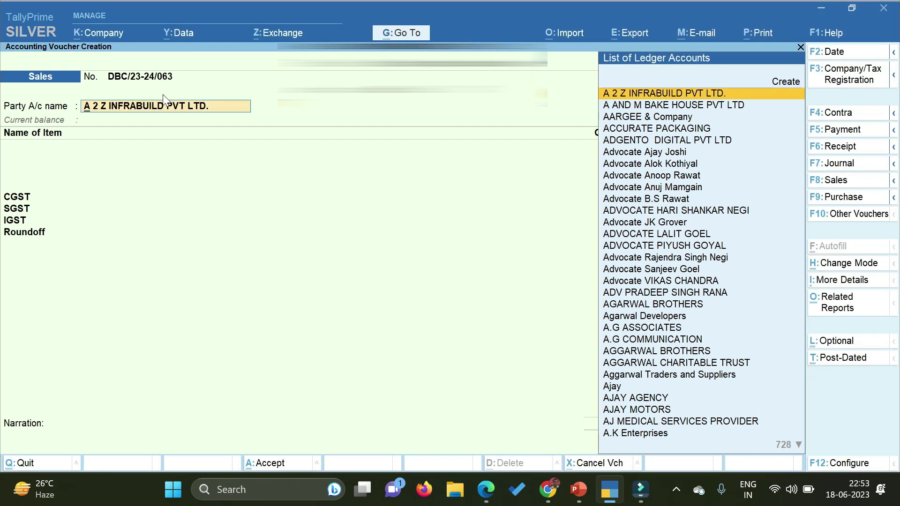
Abandon the unsaved sales voucher and return to the Gateway of Tally.
{"action": "key", "text": "Return"}
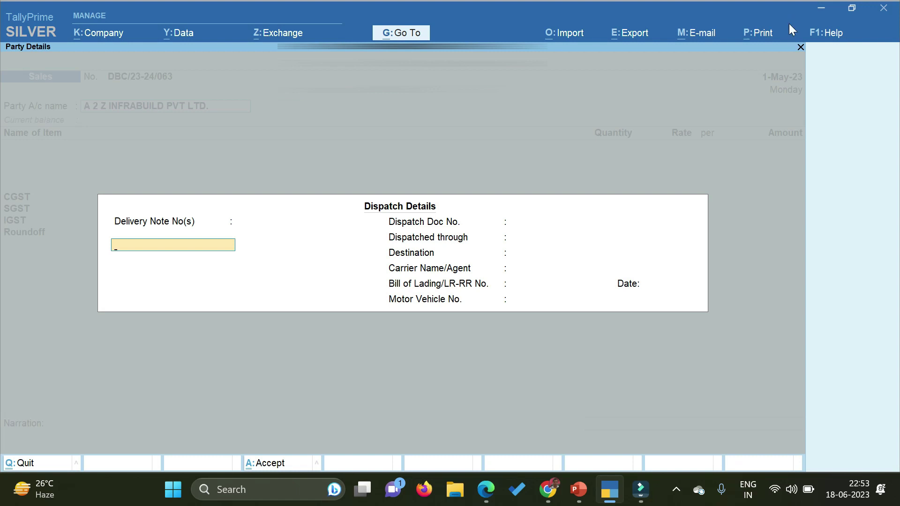
{"action": "key", "text": "Escape"}
{"action": "key", "text": "Escape"}
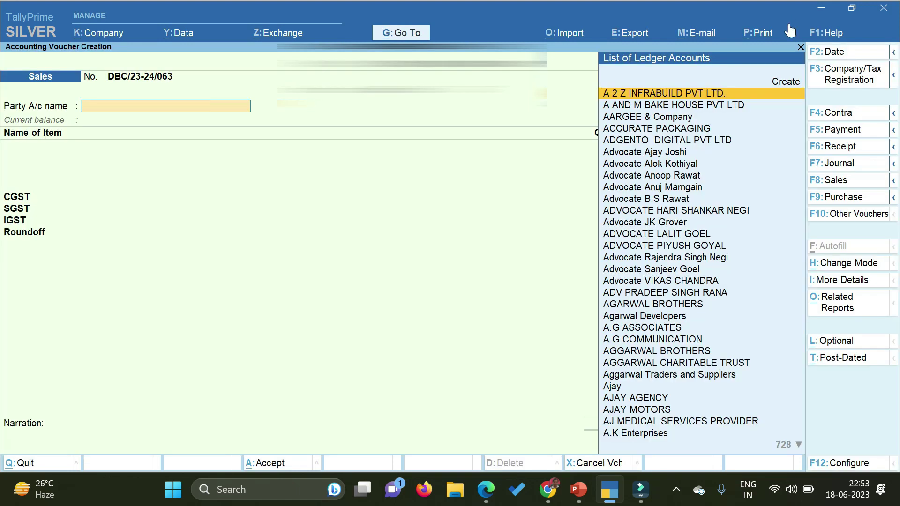
{"action": "key", "text": "Escape"}
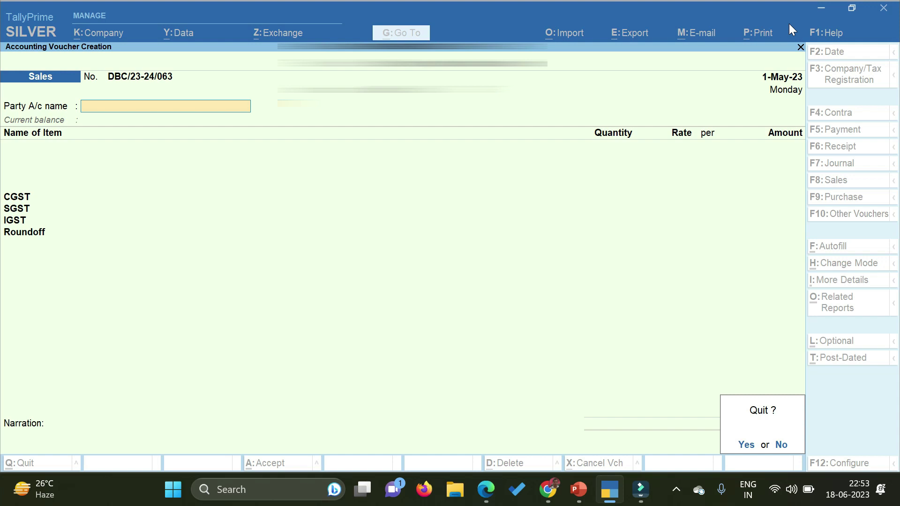
{"action": "key", "text": "y"}
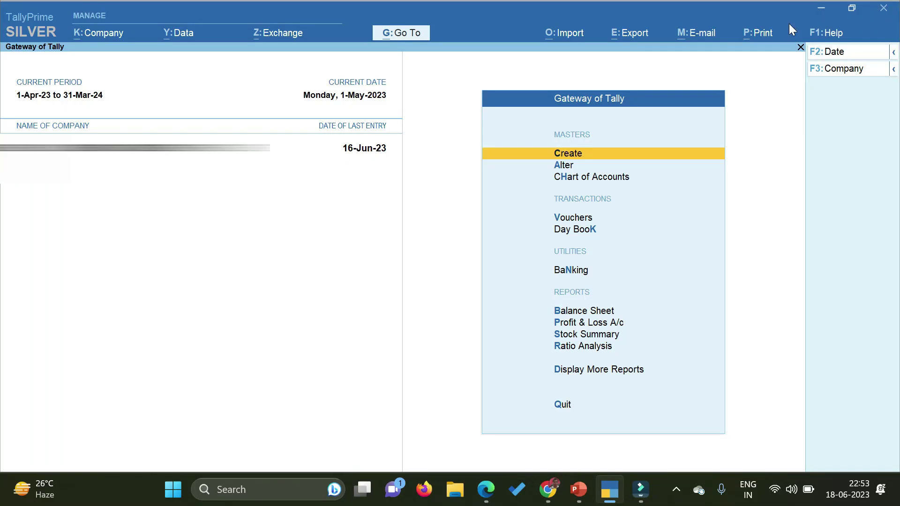
Set the current date to 12-Jun-2023 and start a new sales voucher.
{"action": "key", "text": "F2"}
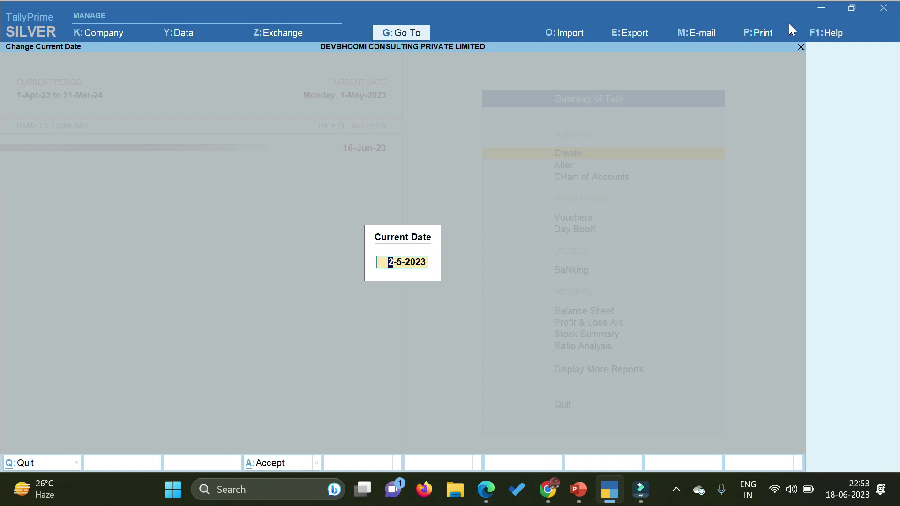
{"action": "type", "text": "12.6"}
{"action": "key", "text": "Return"}
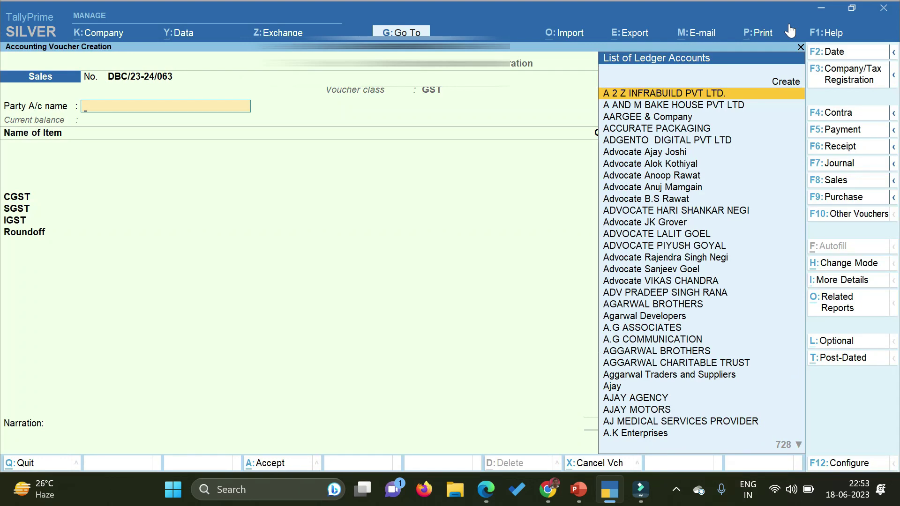
Choose an advocate's ledger as the sales voucher's party account and accept the default party details.
{"action": "key", "text": "Down"}
{"action": "key", "text": "Down"}
{"action": "key", "text": "Down"}
{"action": "key", "text": "Down"}
{"action": "key", "text": "Down"}
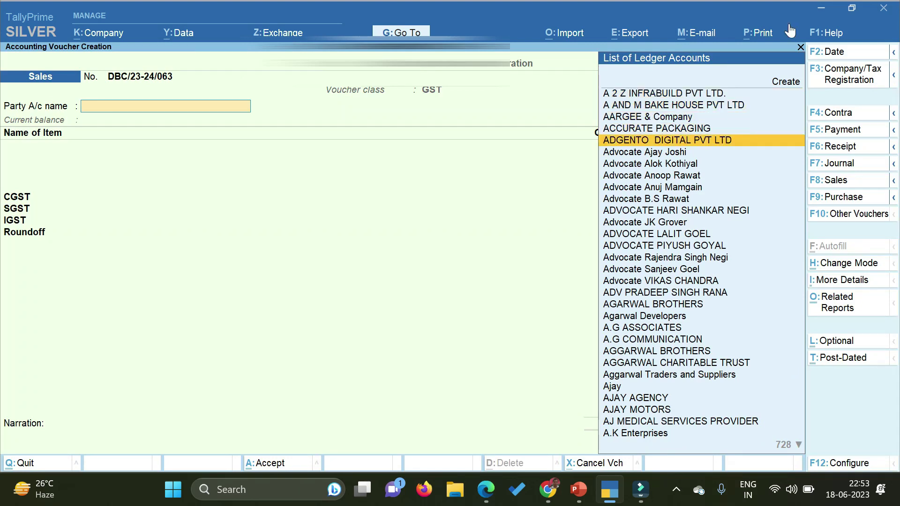
{"action": "key", "text": "Return"}
{"action": "key", "text": "ctrl+a"}
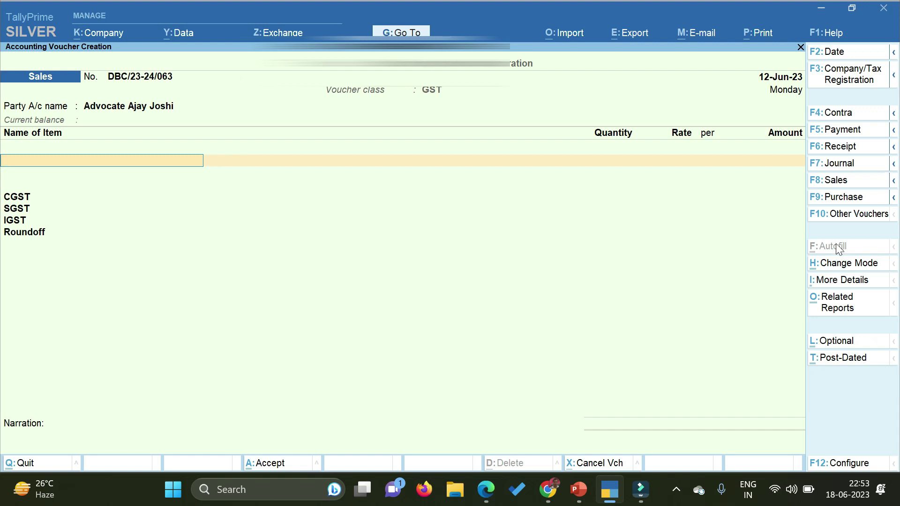
Open the sales voucher's additional details and examine the expanded list for voucher numbering options.
{"action": "left_click", "coordinate": [846, 284]}
{"action": "key", "text": "Up"}
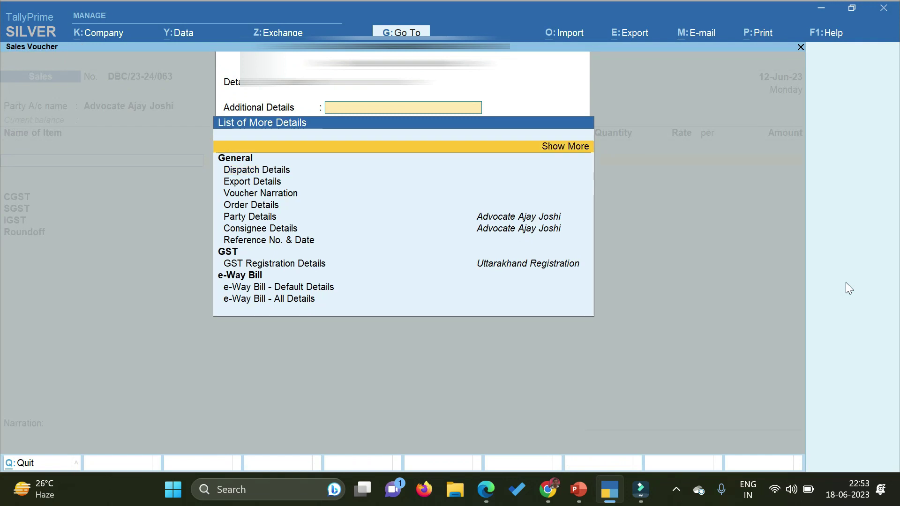
{"action": "key", "text": "Return"}
{"action": "key", "text": "Down"}
{"action": "key", "text": "Down"}
{"action": "key", "text": "Down"}
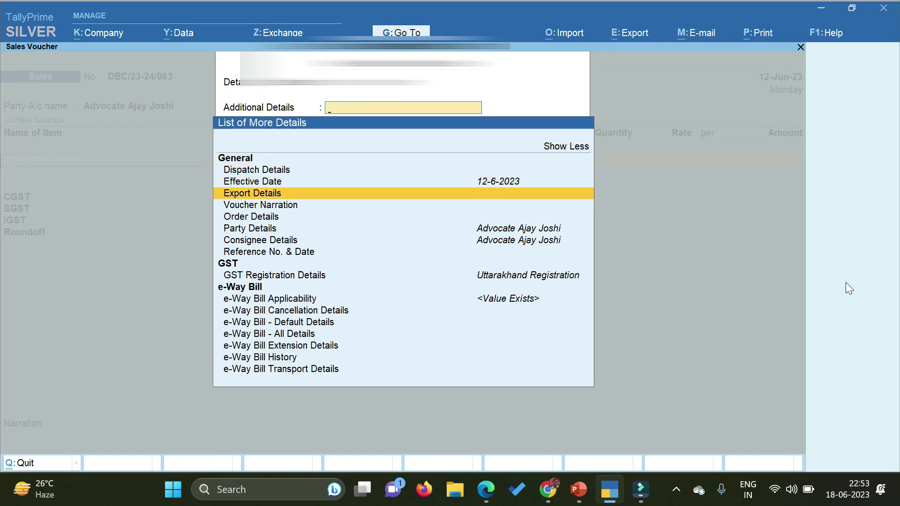
{"action": "key", "text": "Up"}
{"action": "key", "text": "Up"}
{"action": "key", "text": "Up"}
{"action": "key", "text": "Return"}
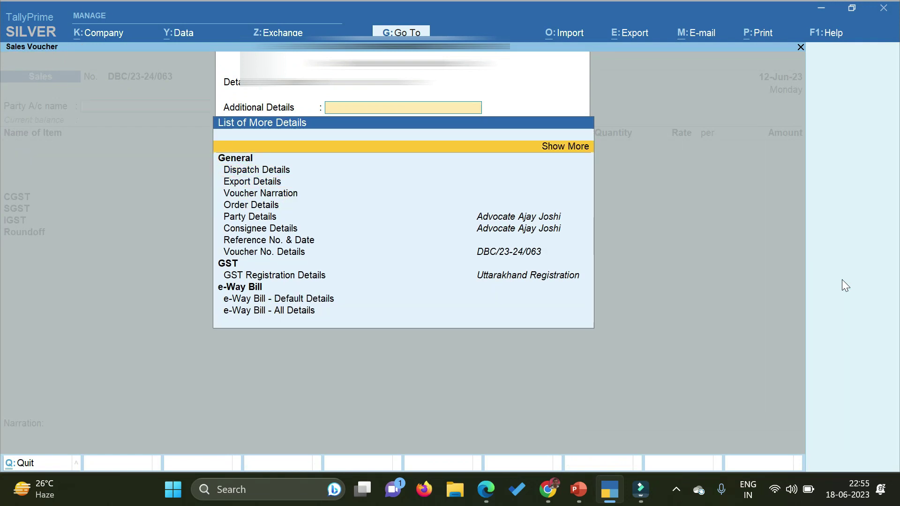
Open Voucher No. Details from the sales voucher's additional details.
{"action": "key", "text": "Down"}
{"action": "key", "text": "Down"}
{"action": "key", "text": "Down"}
{"action": "key", "text": "Down"}
{"action": "key", "text": "Down"}
{"action": "key", "text": "Down"}
{"action": "key", "text": "Down"}
{"action": "key", "text": "Down"}
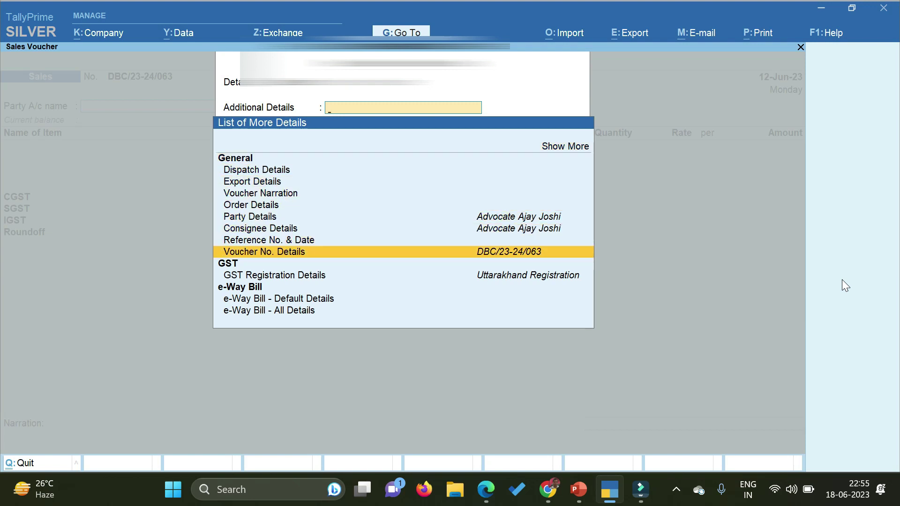
{"action": "key", "text": "Return"}
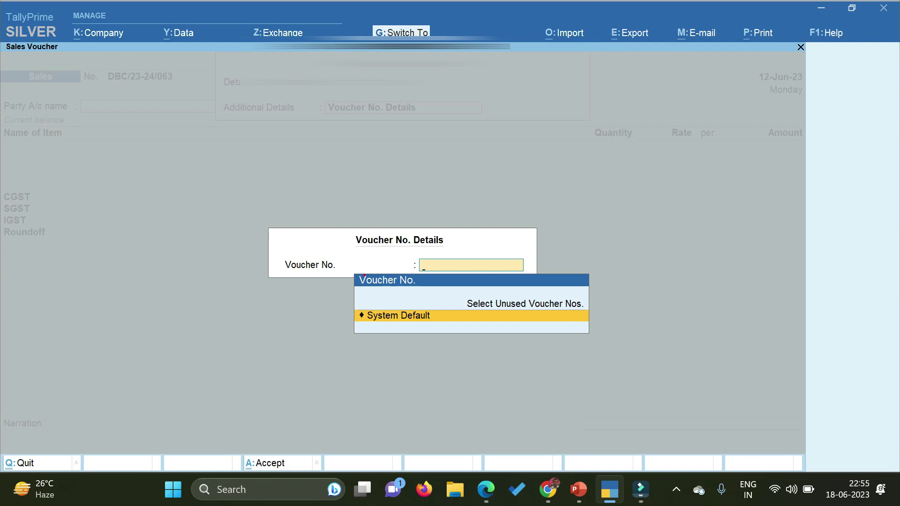
Display the unused voucher numbers and assign DBC/23-24/056 to the sales voucher.
{"action": "mouse_move", "coordinate": [364, 285]}
{"action": "left_mouse_down"}
{"action": "mouse_move", "coordinate": [372, 337]}
{"action": "mouse_move", "coordinate": [453, 354]}
{"action": "left_mouse_up"}
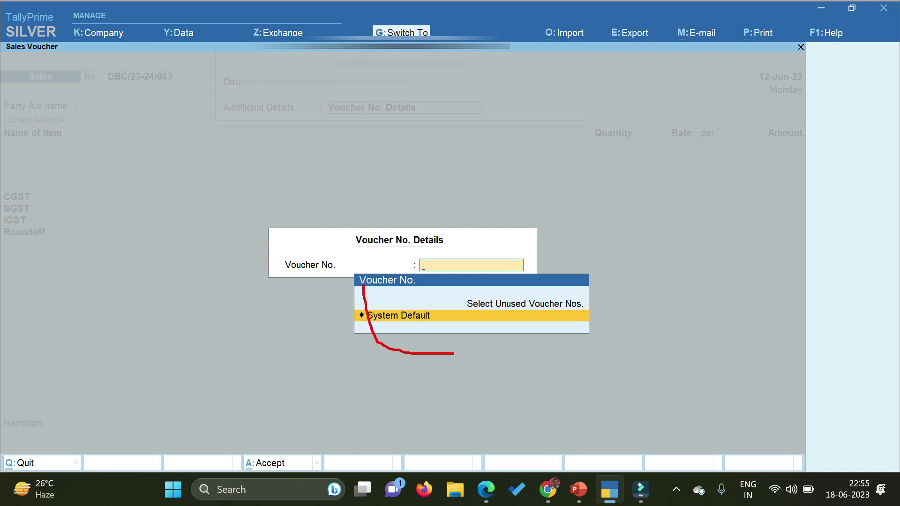
{"action": "mouse_move", "coordinate": [369, 294]}
{"action": "left_mouse_down"}
{"action": "mouse_move", "coordinate": [412, 333]}
{"action": "mouse_move", "coordinate": [619, 353]}
{"action": "mouse_move", "coordinate": [629, 334]}
{"action": "mouse_move", "coordinate": [618, 328]}
{"action": "left_mouse_up"}
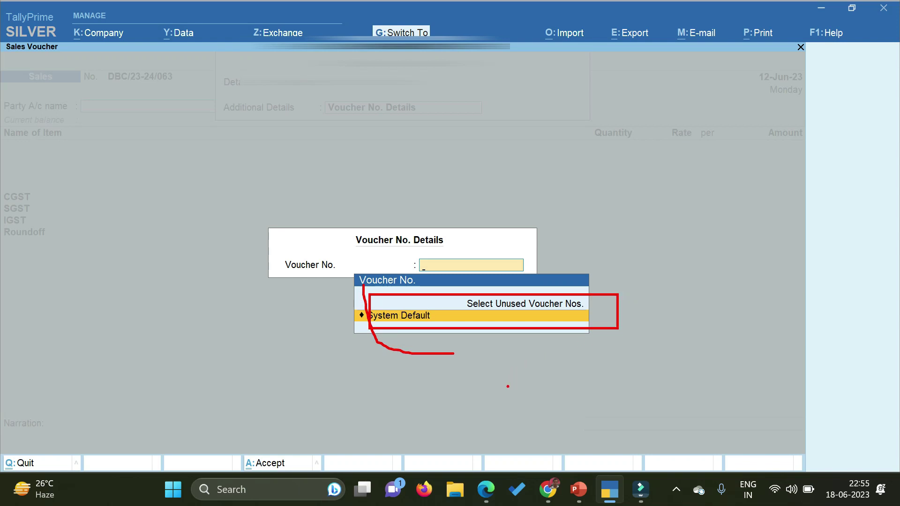
{"action": "key", "text": "Escape"}
{"action": "key", "text": "Up"}
{"action": "key", "text": "Return"}
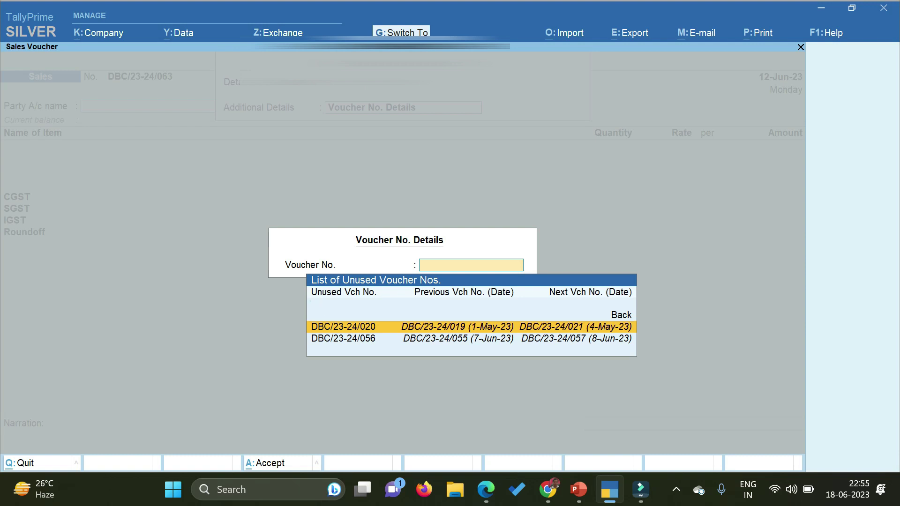
{"action": "mouse_move", "coordinate": [310, 301]}
{"action": "left_mouse_down"}
{"action": "mouse_move", "coordinate": [361, 373]}
{"action": "mouse_move", "coordinate": [657, 360]}
{"action": "mouse_move", "coordinate": [639, 357]}
{"action": "left_mouse_up"}
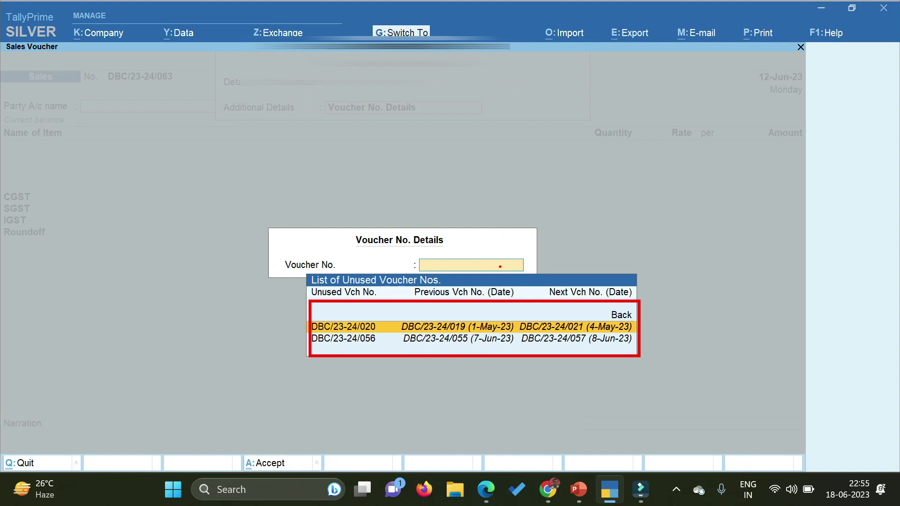
{"action": "key", "text": "Down"}
{"action": "key", "text": "Return"}
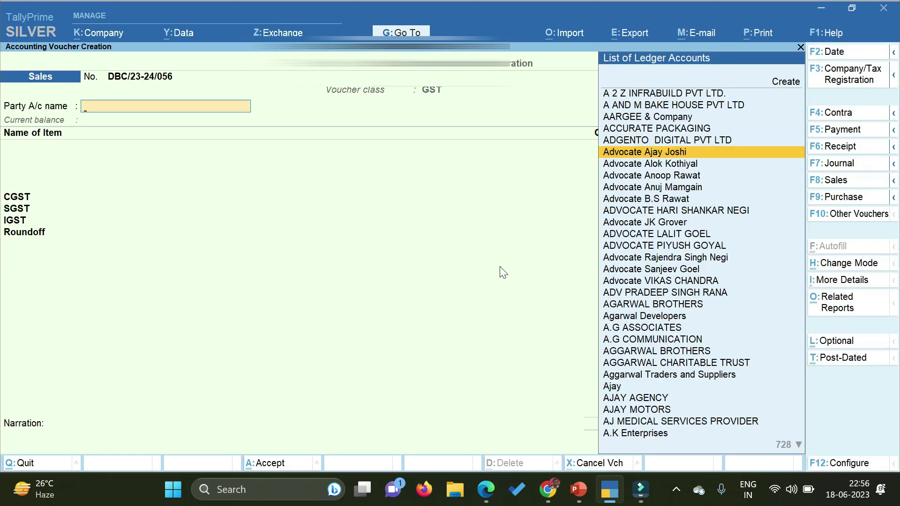
Set the sales voucher's date to 7-Jun-23.
{"action": "key", "text": "F2"}
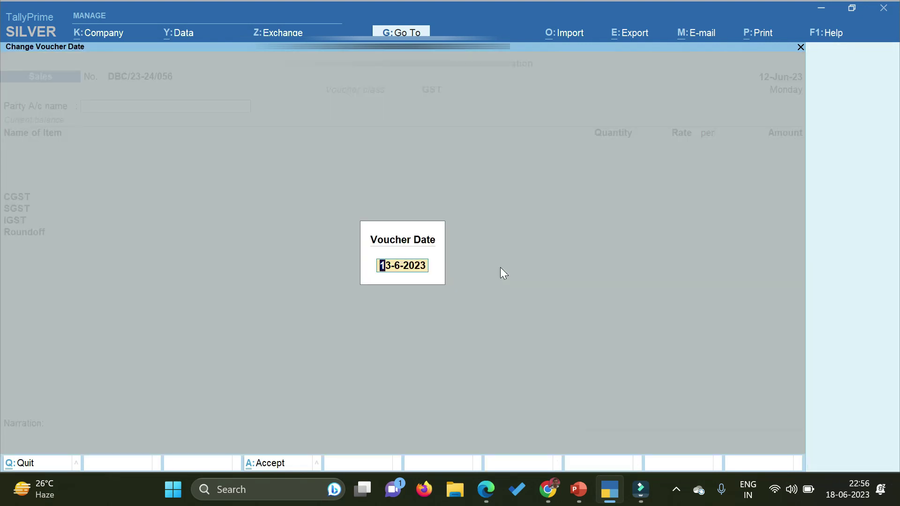
{"action": "type", "text": "7.6"}
{"action": "key", "text": "Return"}
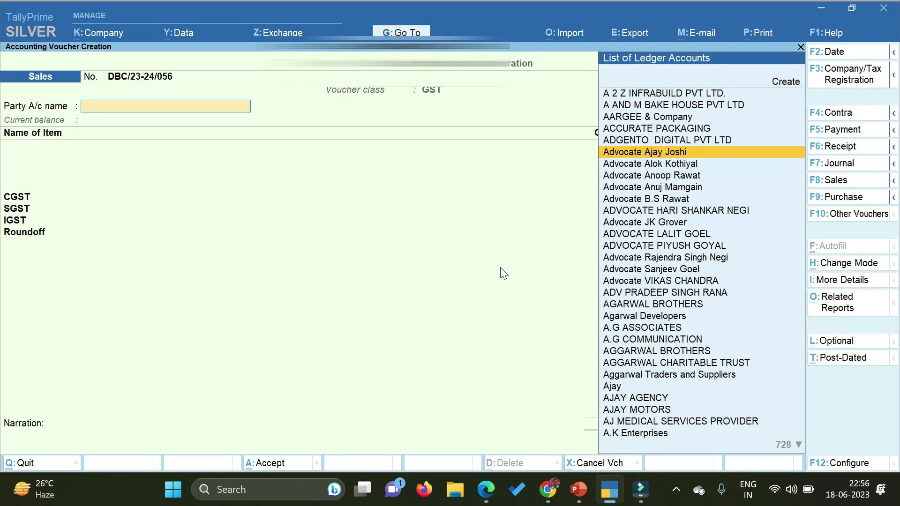
Choose the next advocate's ledger in the list as the party account and accept the default party details.
{"action": "key", "text": "Down"}
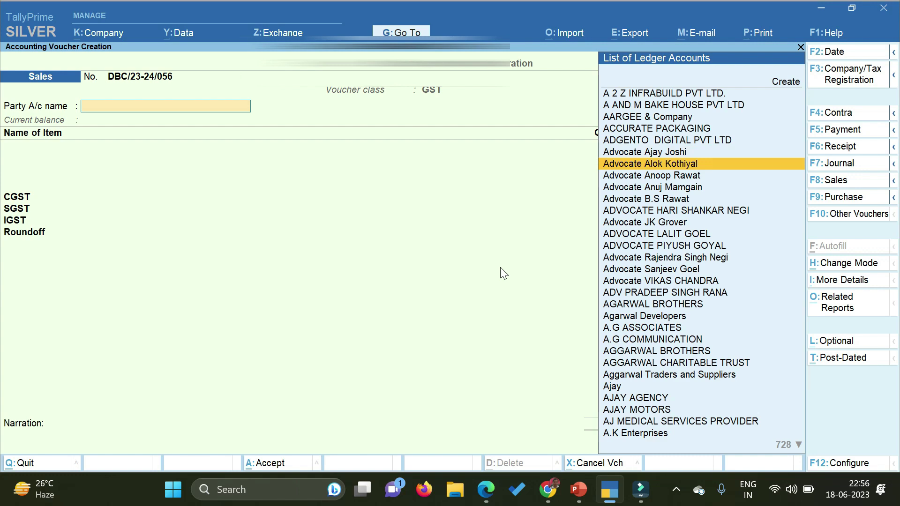
{"action": "key", "text": "Return"}
{"action": "key", "text": "ctrl+a"}
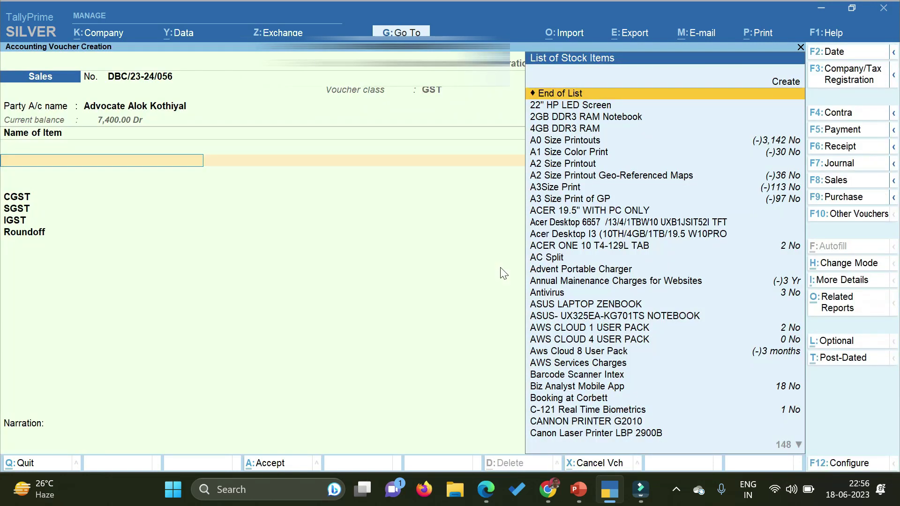
Add the stock item ACER ONE 10 T4-129L TAB to the sales voucher with a quantity of 1 No.
{"action": "key", "text": "Down"}
{"action": "key", "text": "Down"}
{"action": "key", "text": "Down"}
{"action": "key", "text": "Down"}
{"action": "key", "text": "Down"}
{"action": "key", "text": "Down"}
{"action": "key", "text": "Down"}
{"action": "key", "text": "Down"}
{"action": "key", "text": "Down"}
{"action": "key", "text": "Down"}
{"action": "key", "text": "Down"}
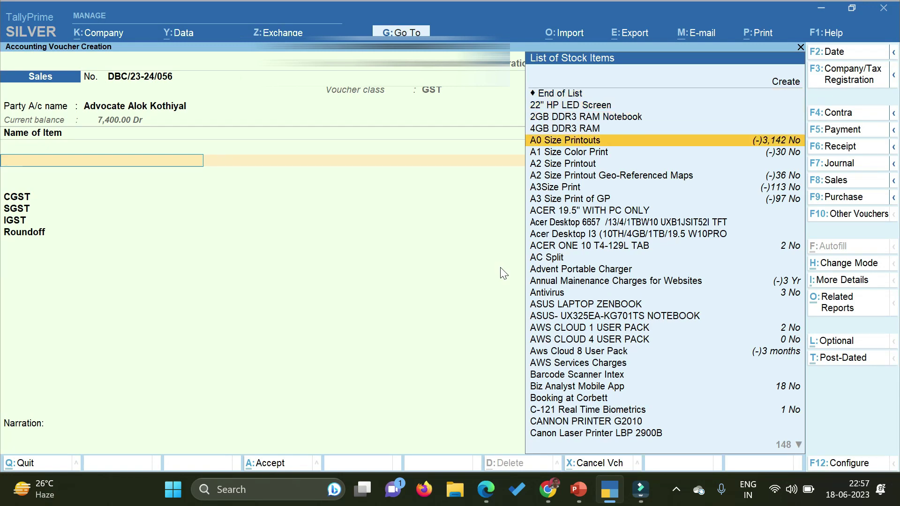
{"action": "key", "text": "Down"}
{"action": "key", "text": "Down"}
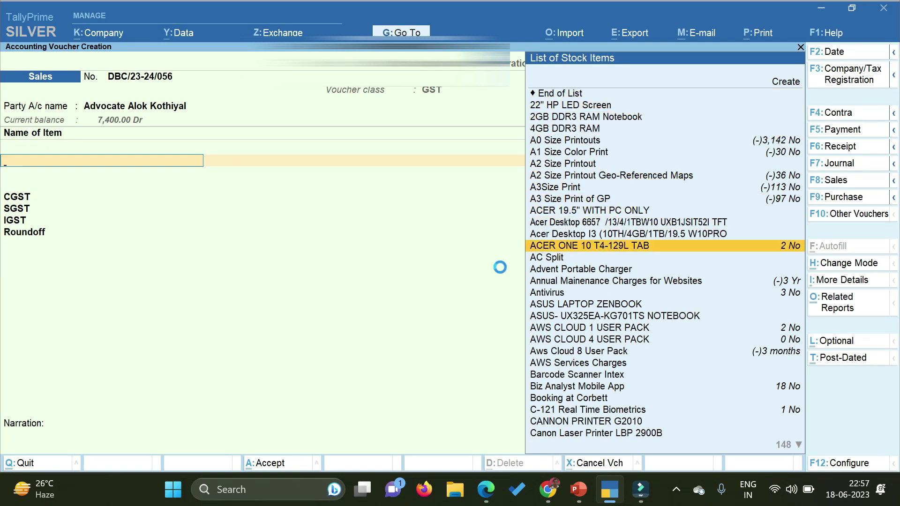
{"action": "key", "text": "Return"}
{"action": "key", "text": "Return"}
{"action": "key", "text": "Return"}
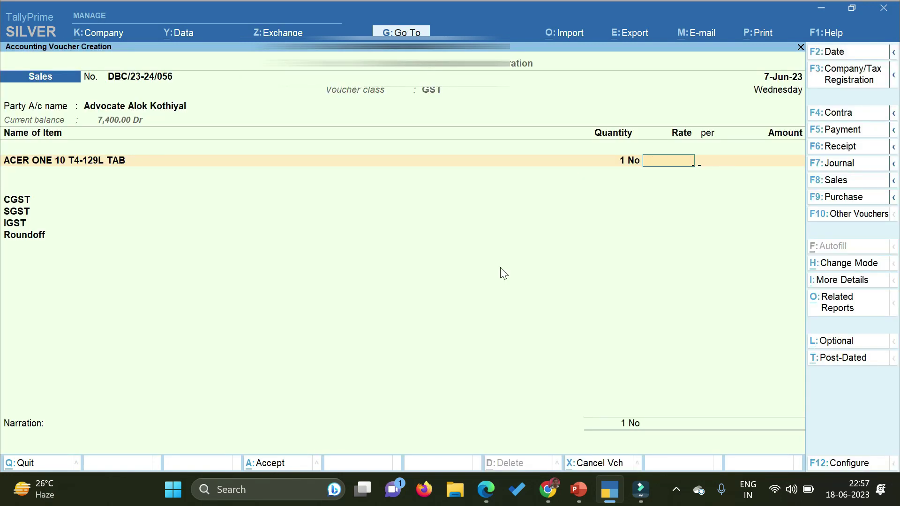
Set the tablet's rate to 5,000 and proceed to the party's bill-wise details.
{"action": "type", "text": "5000"}
{"action": "key", "text": "Return"}
{"action": "key", "text": "Return"}
{"action": "key", "text": "Return"}
{"action": "key", "text": "Return"}
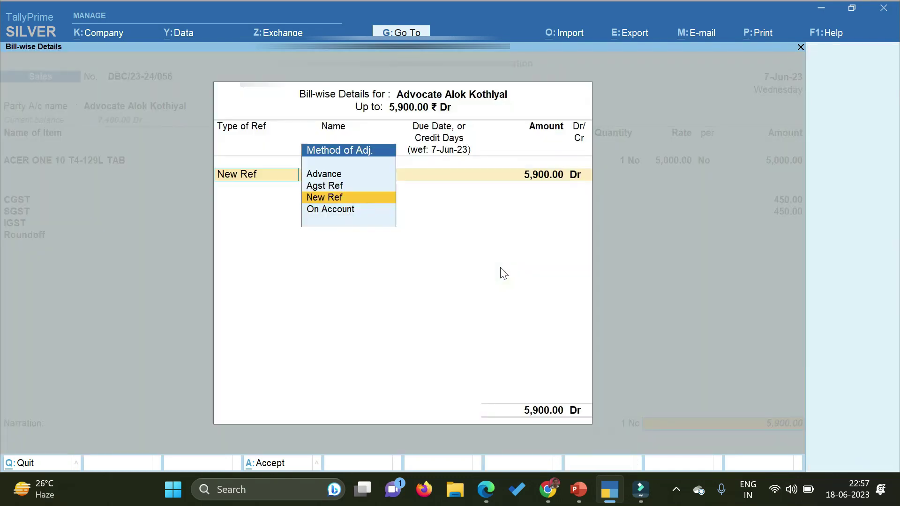
Accept the New Ref bill-wise details and save the sales voucher without generating a payment link or QR code.
{"action": "key", "text": "Return"}
{"action": "key", "text": "Return"}
{"action": "key", "text": "Return"}
{"action": "key", "text": "Return"}
{"action": "key", "text": "Return"}
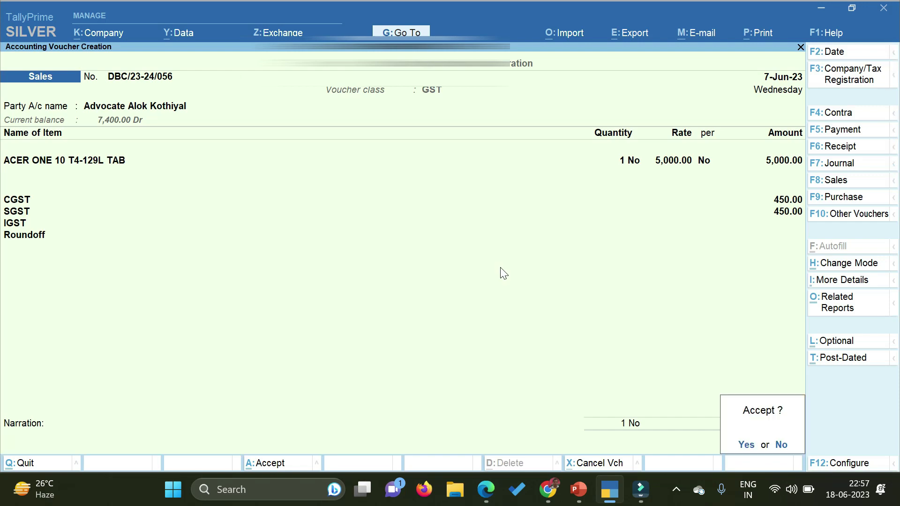
{"action": "key", "text": "Return"}
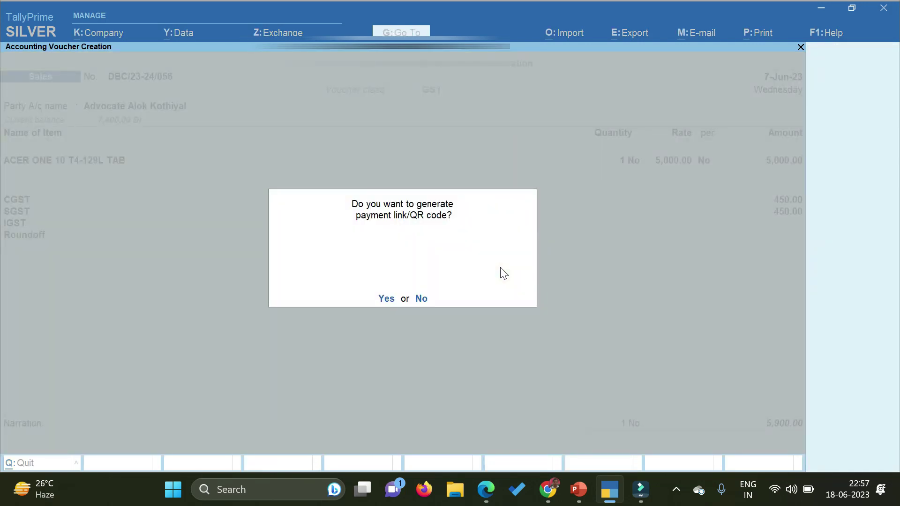
{"action": "key", "text": "n"}
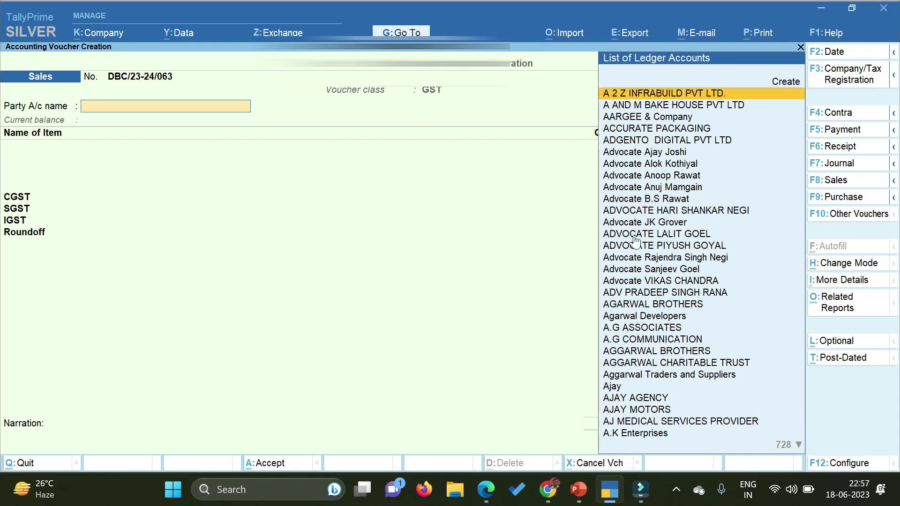
Leave voucher creation and return to the Gateway of Tally without quitting the program.
{"action": "key", "text": "Escape"}
{"action": "key", "text": "y"}
{"action": "key", "text": "Escape"}
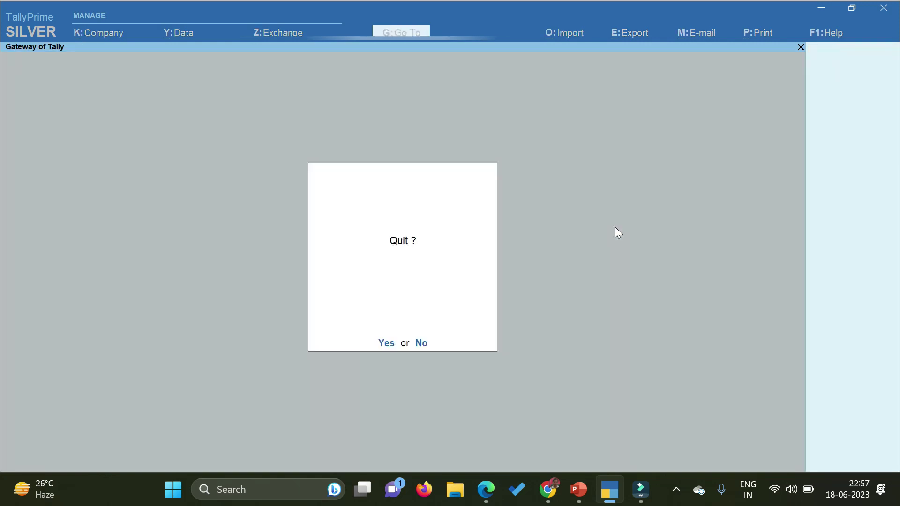
{"action": "key", "text": "n"}
Open the June voucher list in the Sales Register and check the voucher numbers around 7-Jun-23.
{"action": "key", "text": "d"}
{"action": "key", "text": "a"}
{"action": "key", "text": "s"}
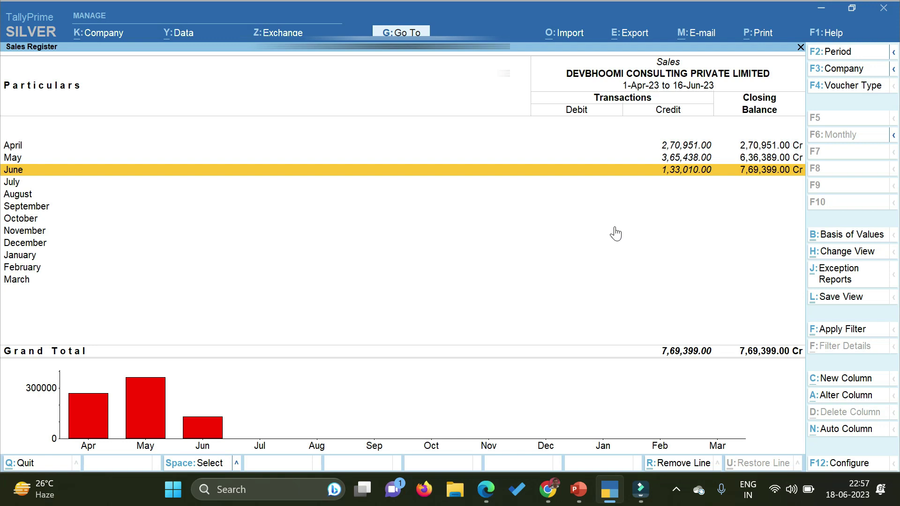
{"action": "key", "text": "Return"}
{"action": "key", "text": "Down"}
{"action": "key", "text": "Down"}
{"action": "key", "text": "Down"}
{"action": "key", "text": "Down"}
{"action": "key", "text": "Down"}
{"action": "key", "text": "Down"}
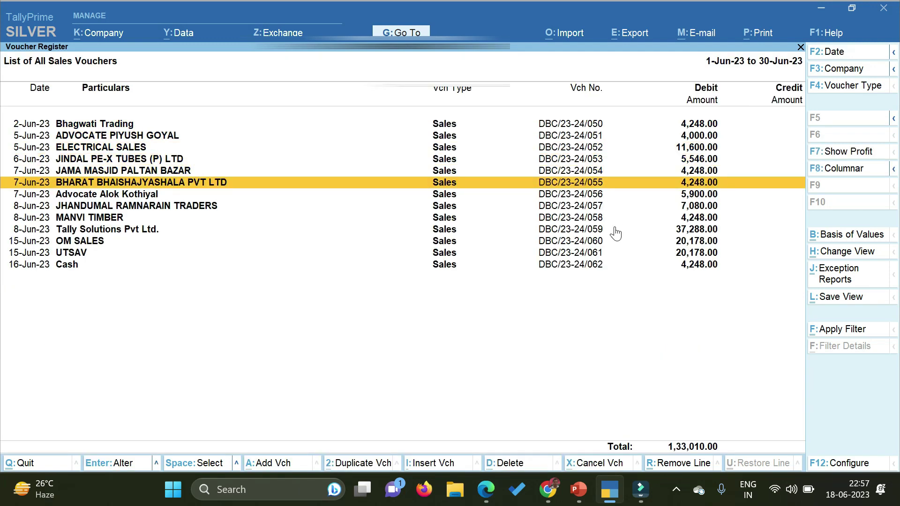